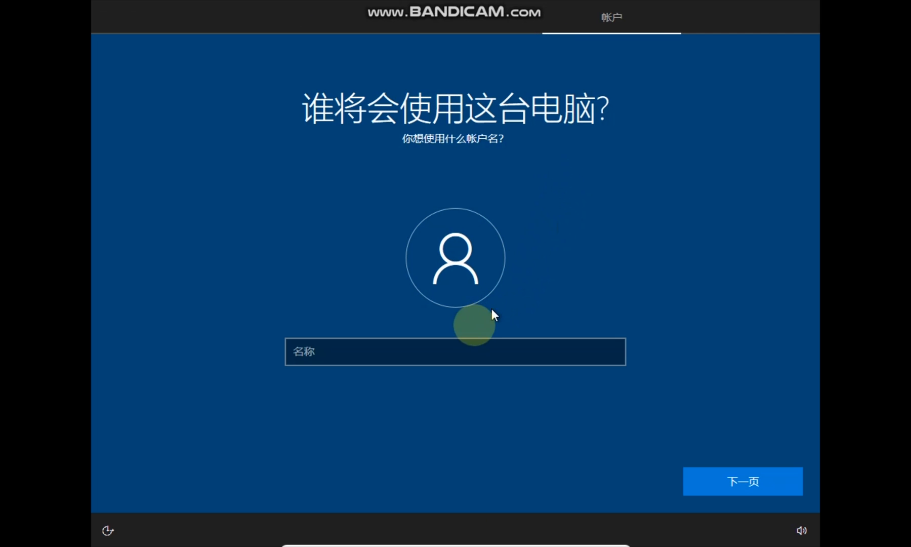
Enter the local account name and move past the account name page
left_click(458, 345)
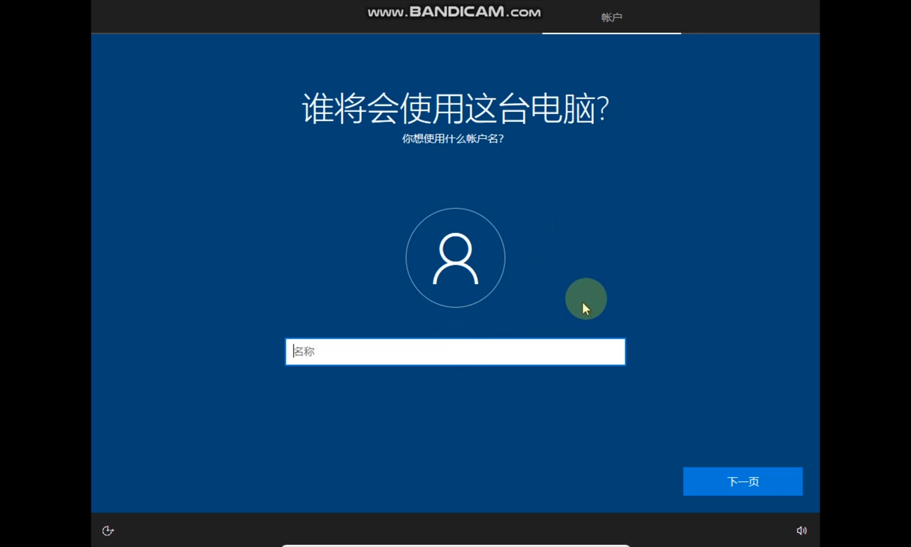
type("John")
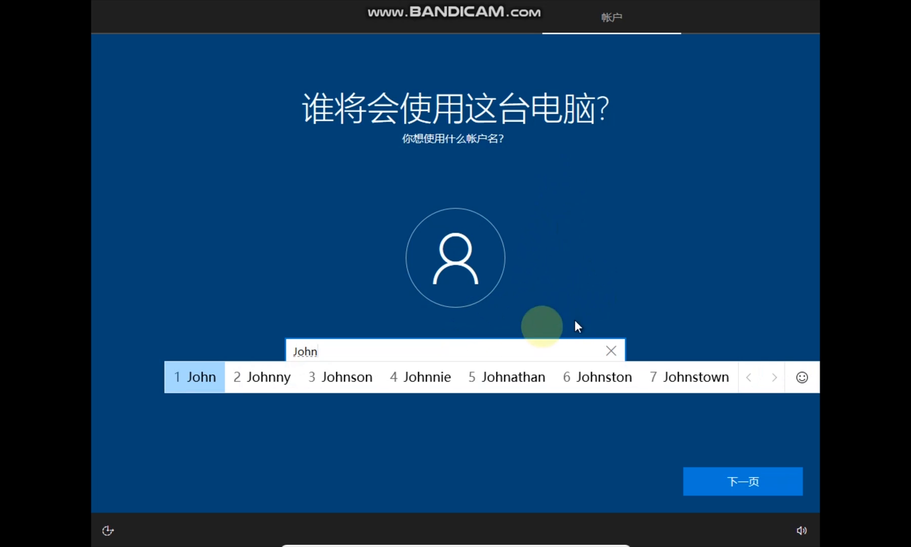
left_click(496, 351)
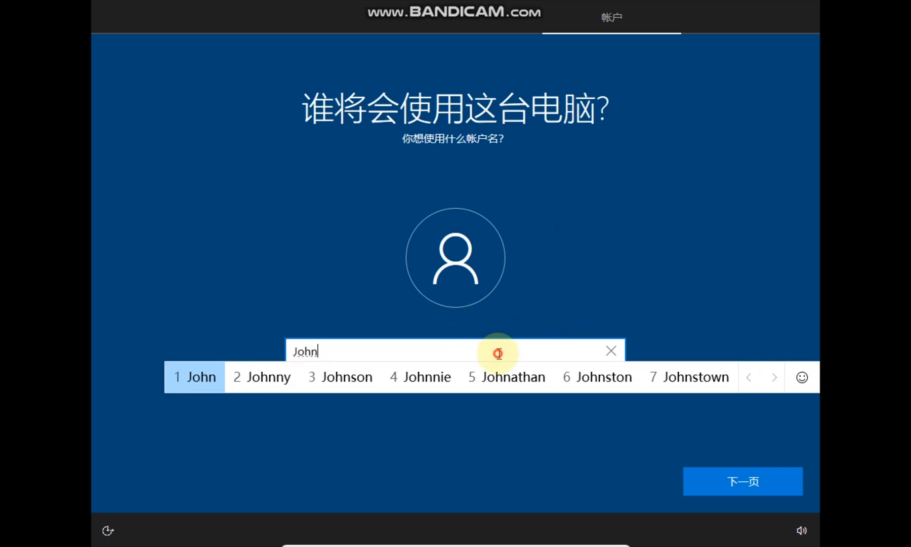
left_click(517, 459)
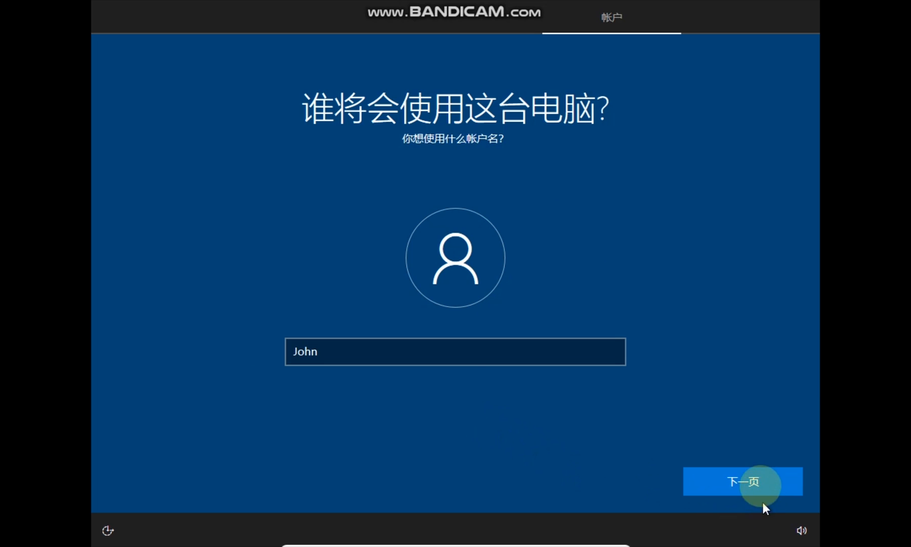
left_click(757, 480)
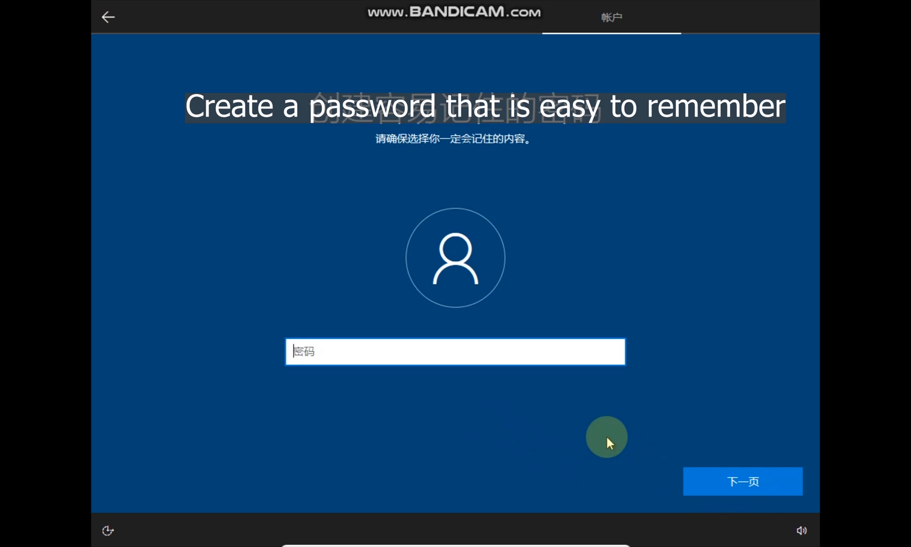
Set the account password and confirm it by entering it a second time
left_click(735, 479)
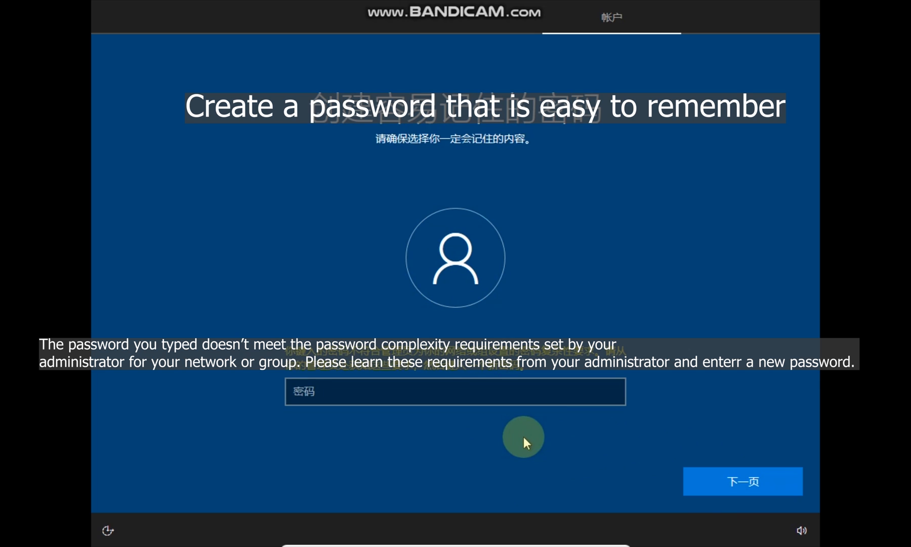
left_click(535, 383)
type("12")
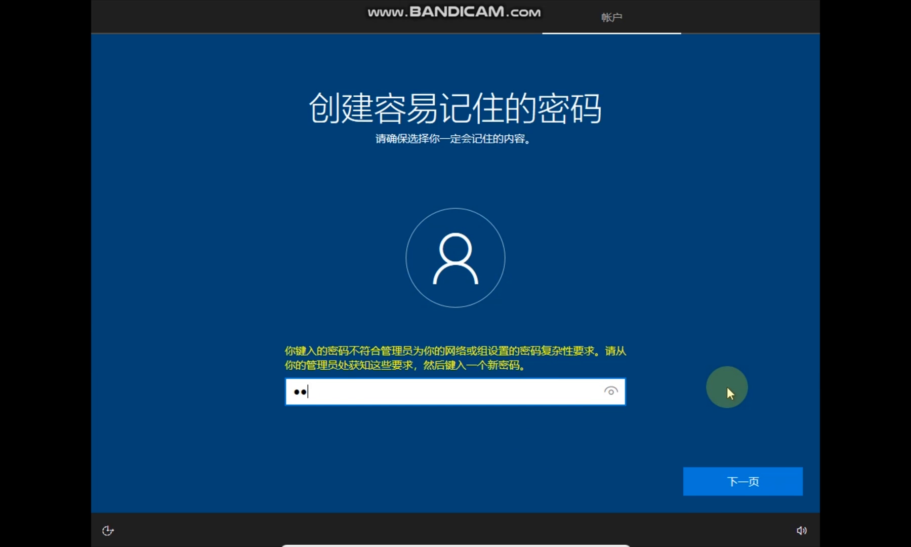
type("345678901")
left_click(745, 482)
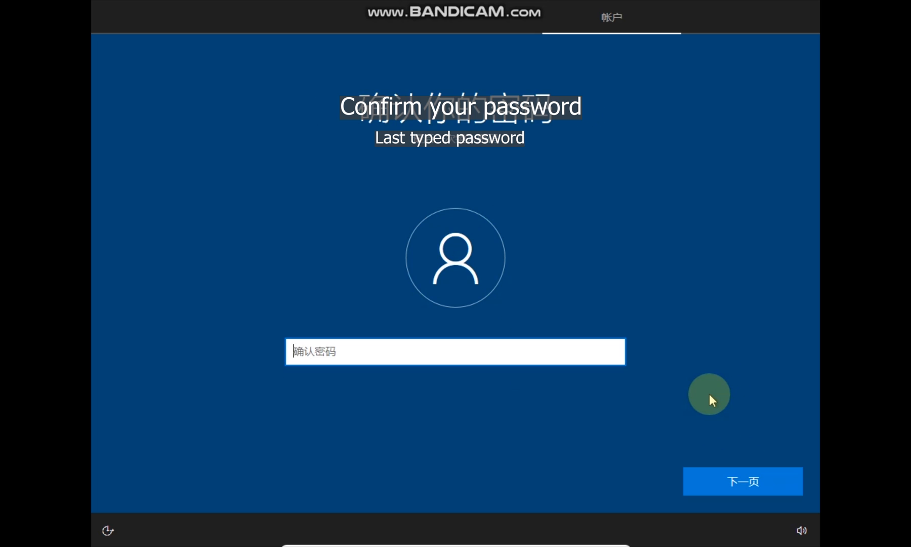
type("12345678901")
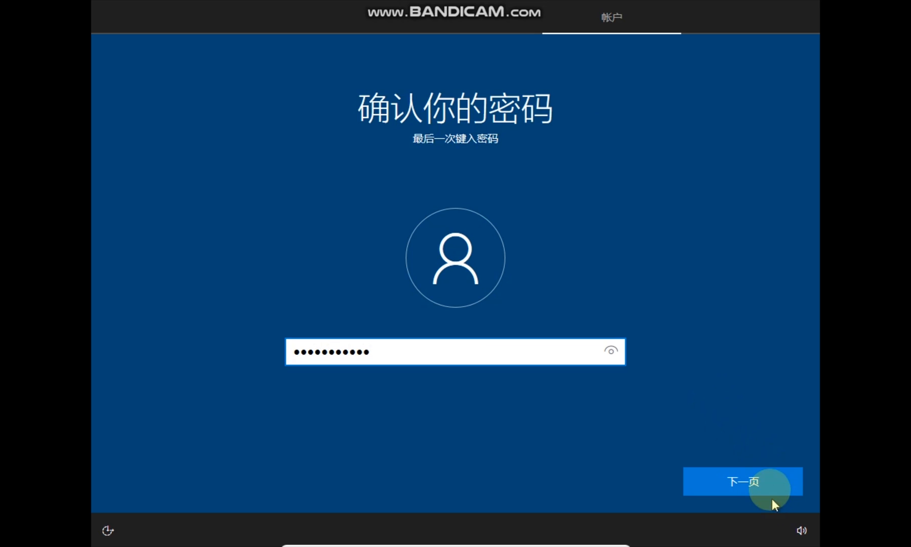
left_click(771, 487)
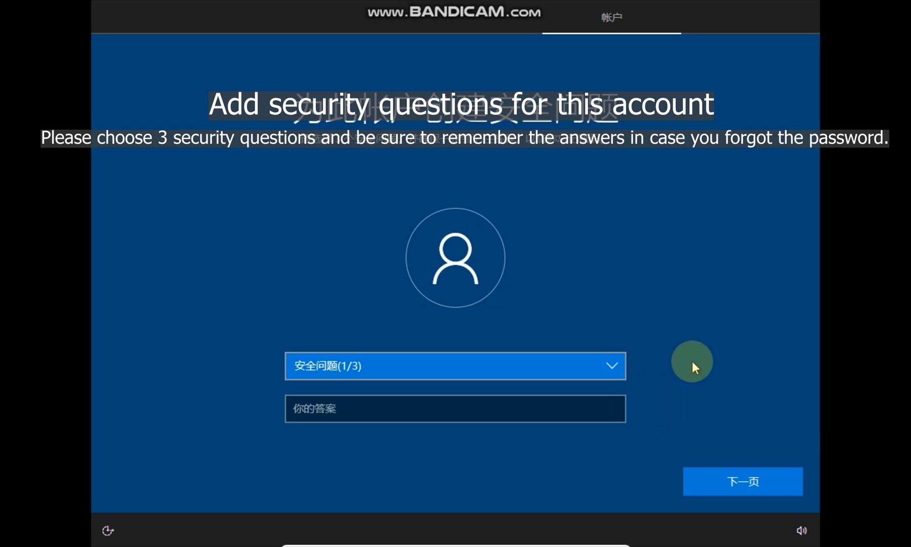
Answer the current security question and advance to the third security question
left_click(732, 480)
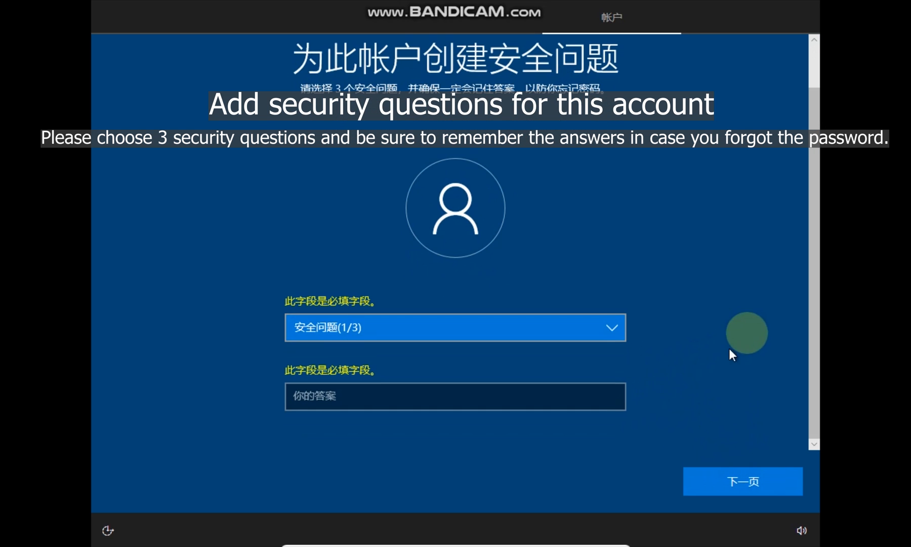
scroll(730, 333, "up", 2)
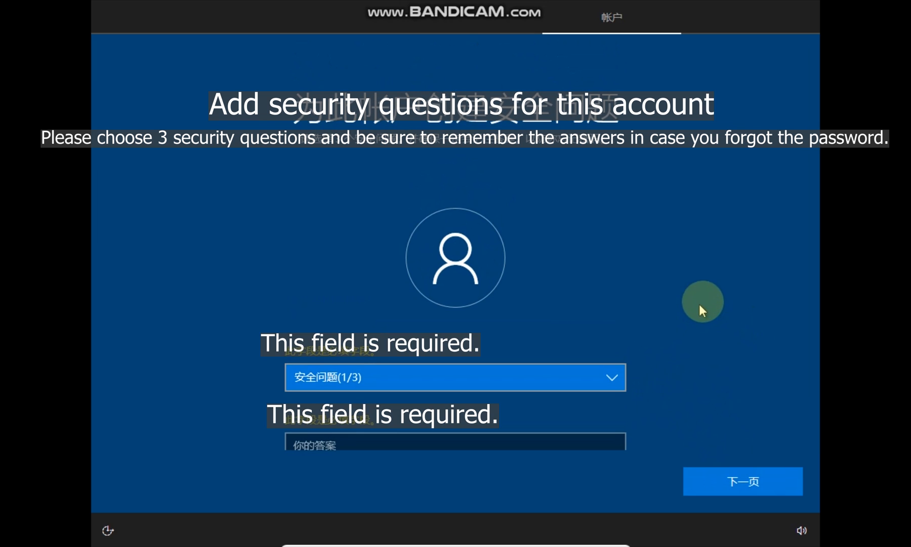
scroll(644, 356, "down", 2)
left_click(520, 391)
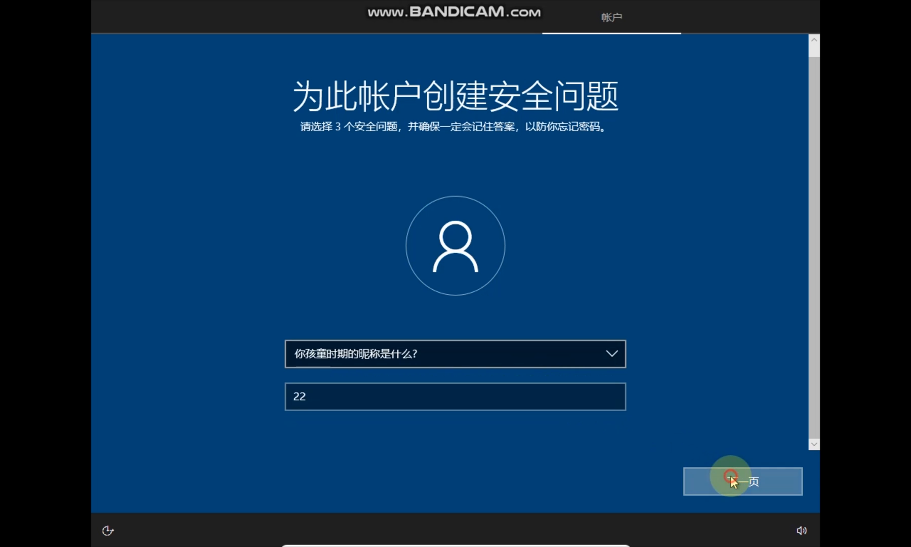
left_click(731, 475)
Type the third security answer using the Chinese pinyin input and try to submit it
left_click(548, 396)
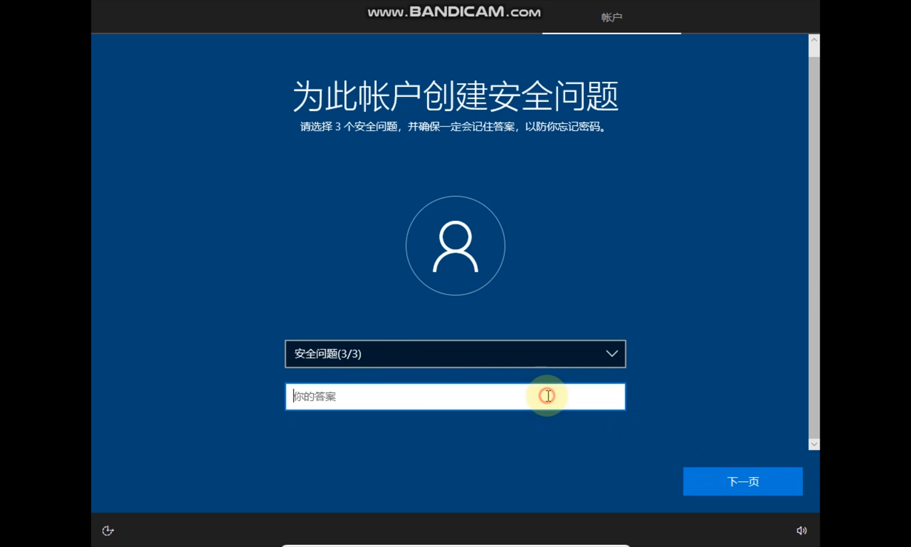
type("3 out")
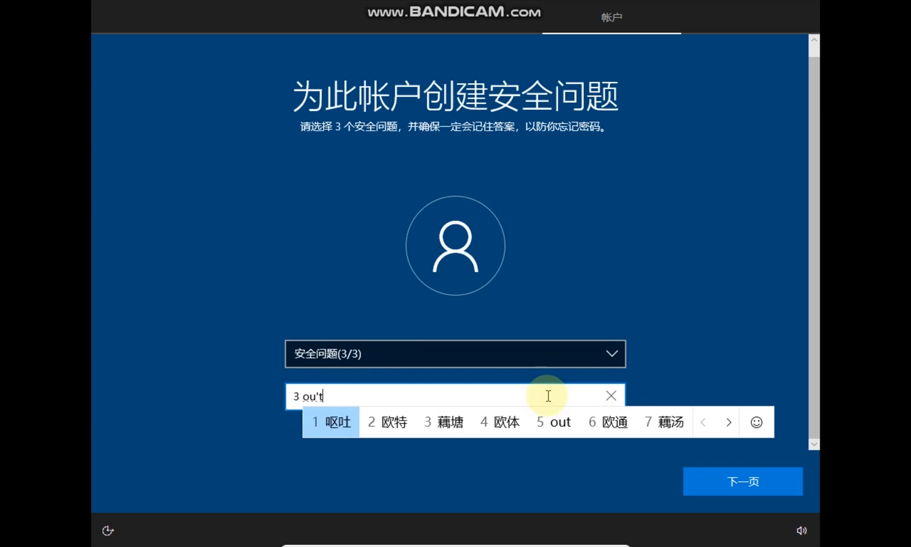
key("space")
type("oufa")
key("space")
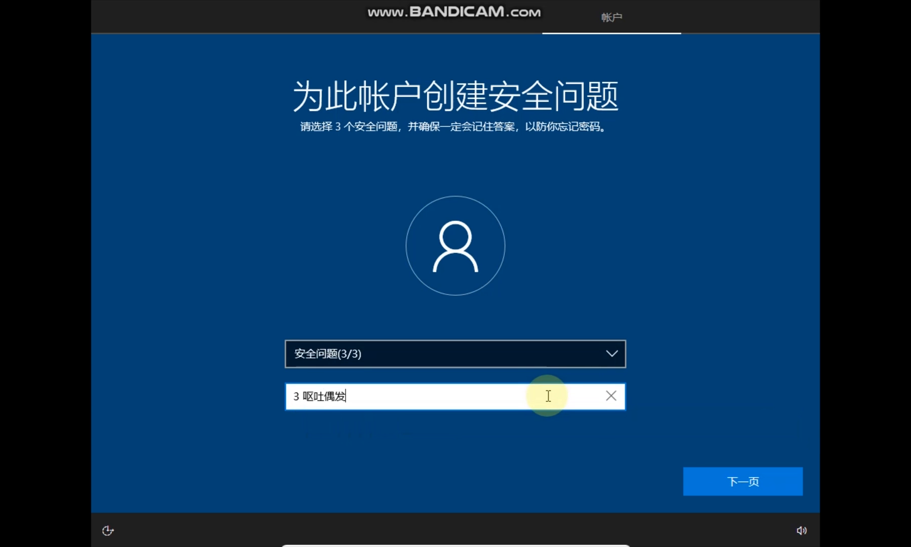
type("3")
left_click(733, 478)
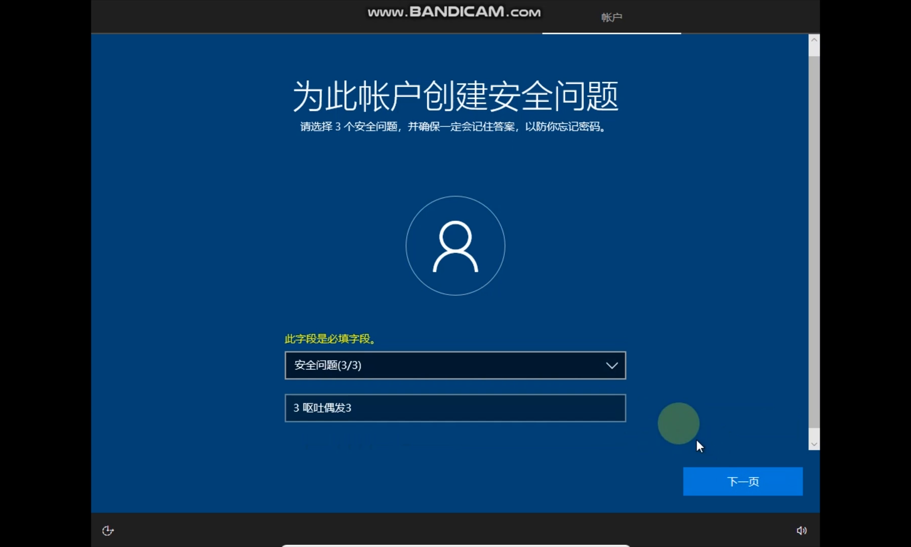
Replace the answer, pick the 你年纪最大的表亲的名字是什么? question, and continue setup
left_click(594, 407)
key("ctrl+a")
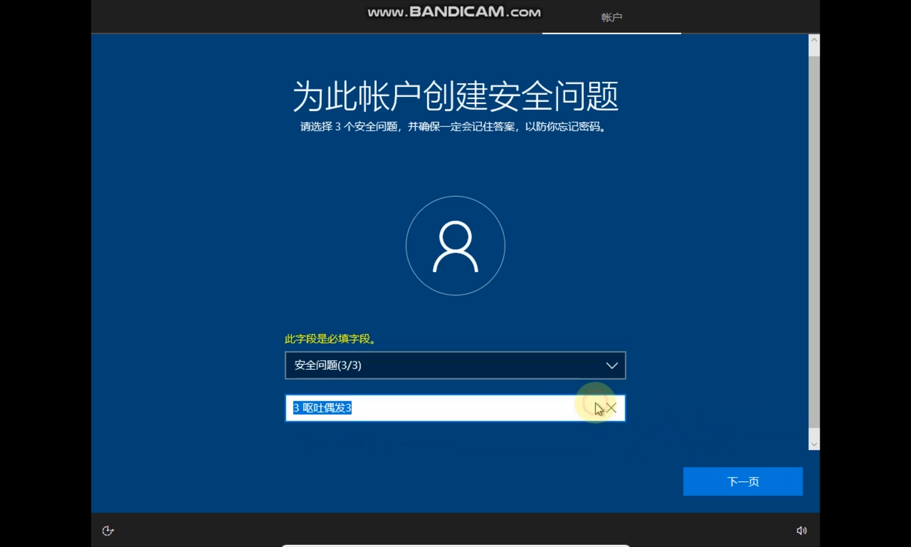
type("e't't'r")
left_click(738, 481)
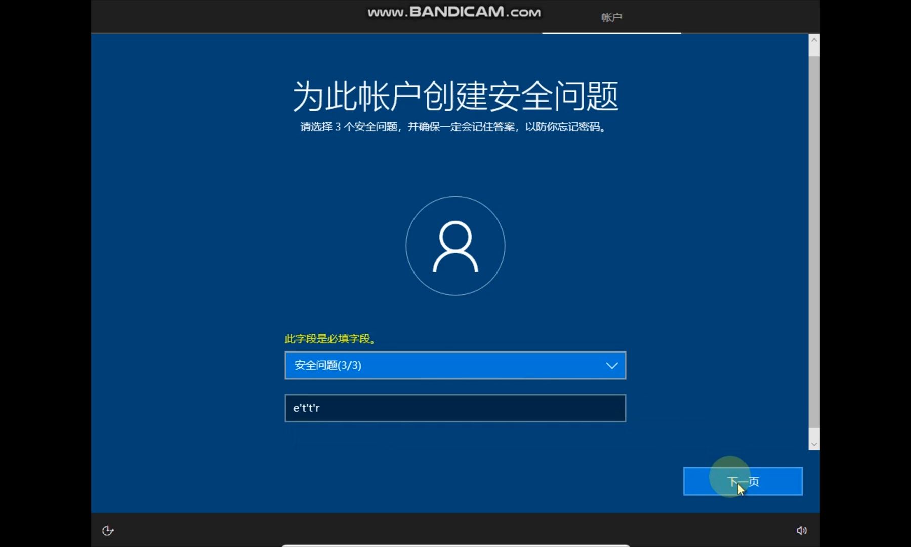
left_click(737, 478)
left_click(586, 371)
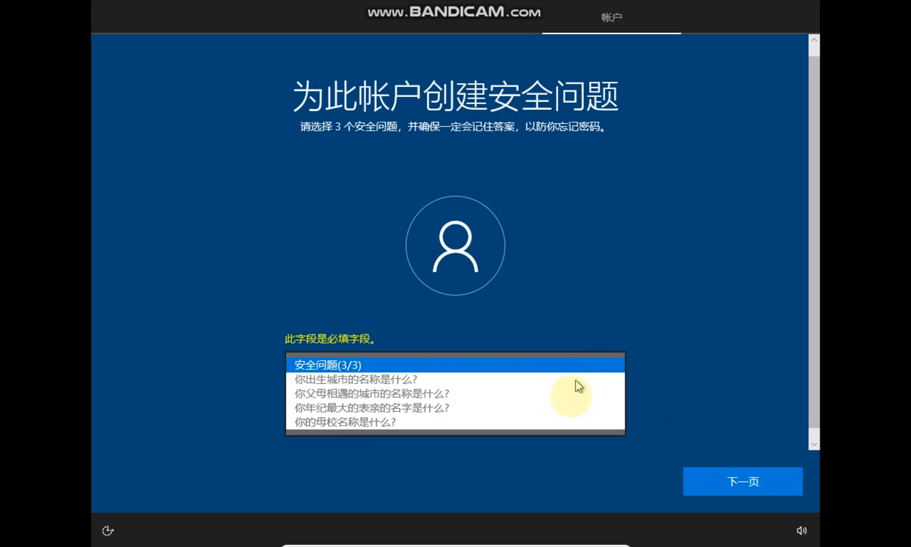
left_click(574, 405)
left_click(738, 480)
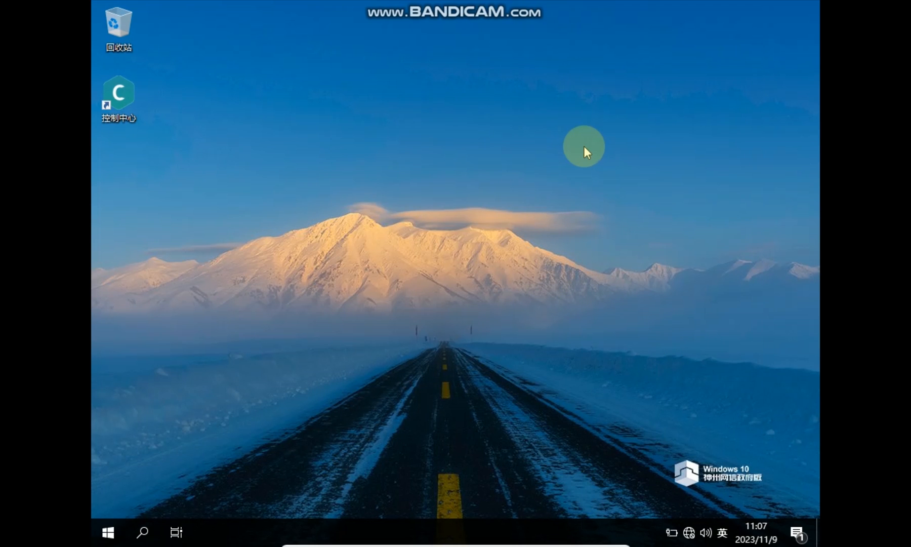
Dismiss the display-driver notice and launch 控制中心 from the Start menu's CMGE控制中心 folder
left_click(550, 145)
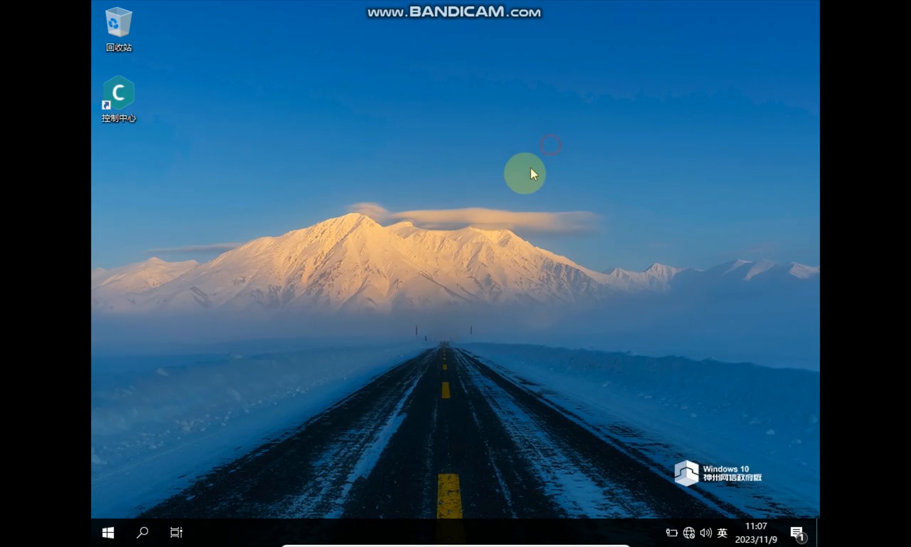
left_click(108, 532)
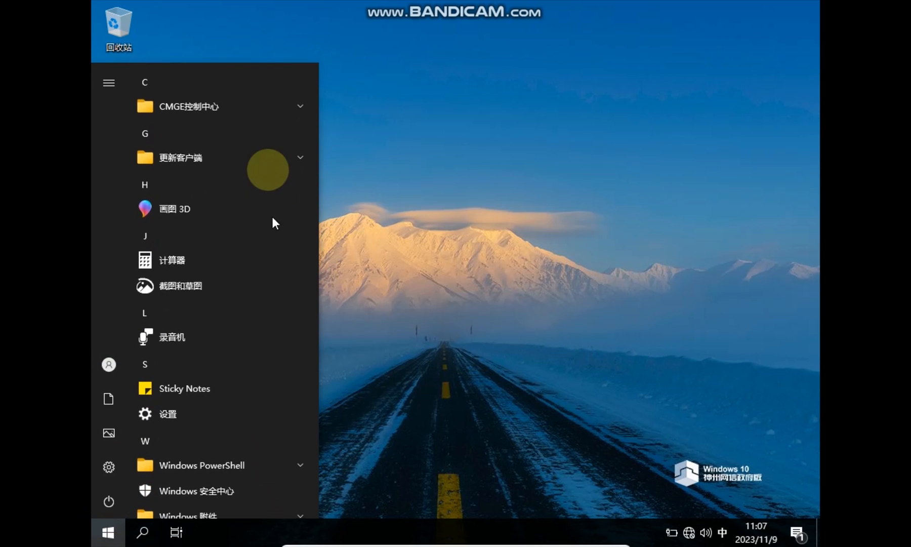
scroll(263, 121, "down", 4)
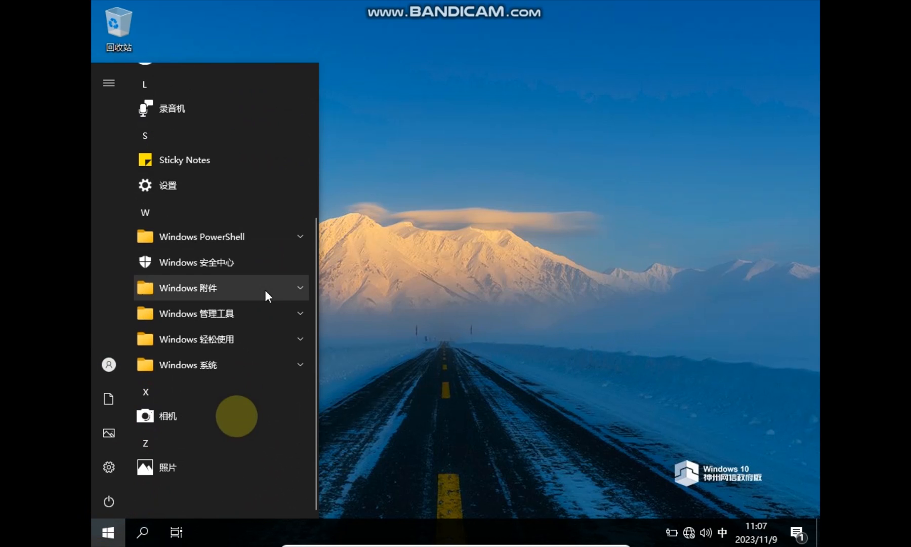
scroll(254, 248, "up", 4)
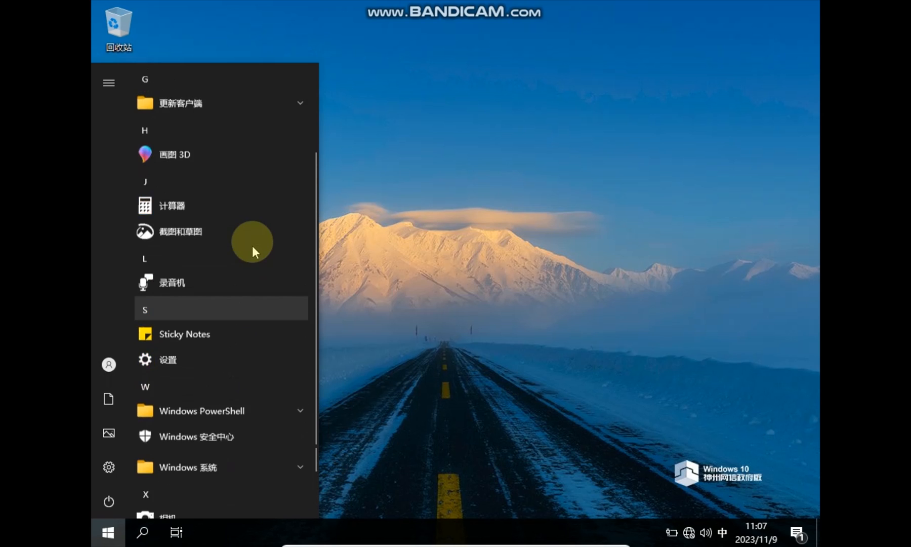
left_click(245, 103)
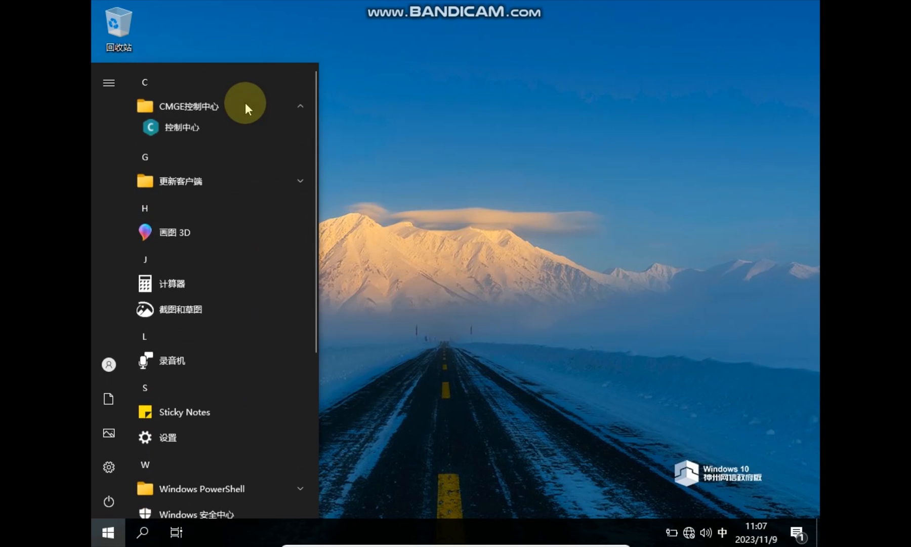
left_click(239, 132)
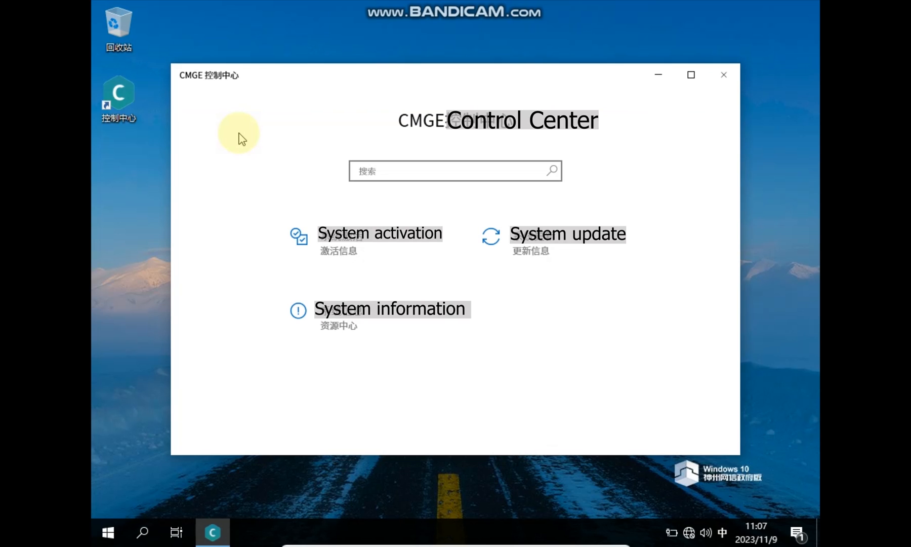
Review System information and the 资源中心 links, then launch the System update client
left_click(330, 327)
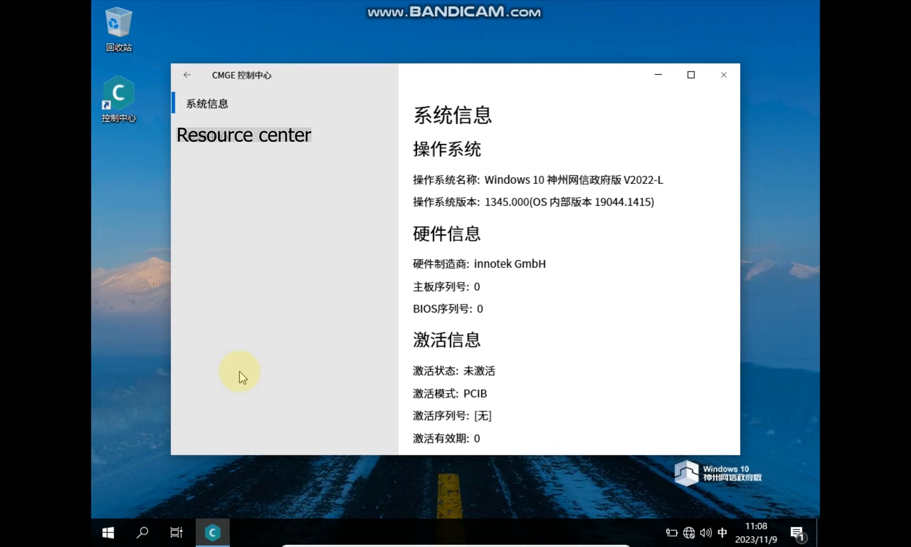
left_click(240, 134)
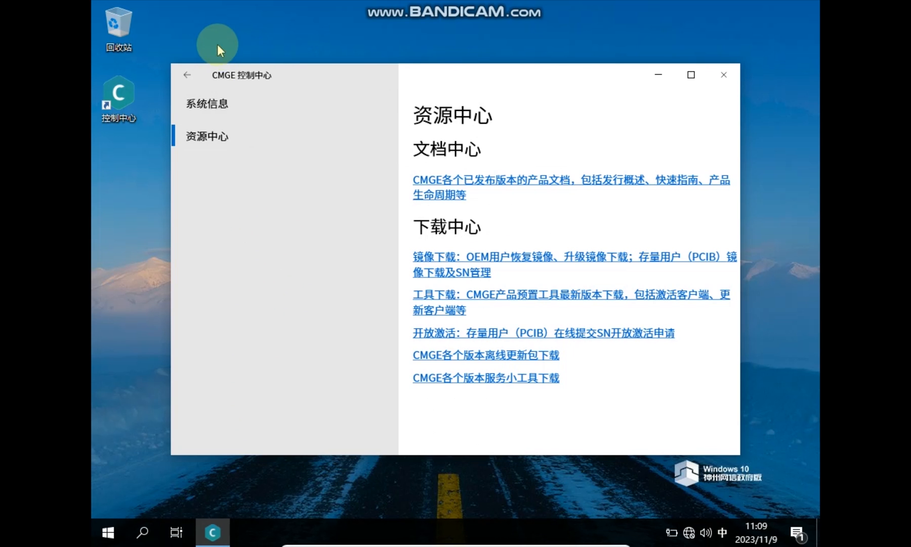
left_click(187, 74)
left_click(556, 264)
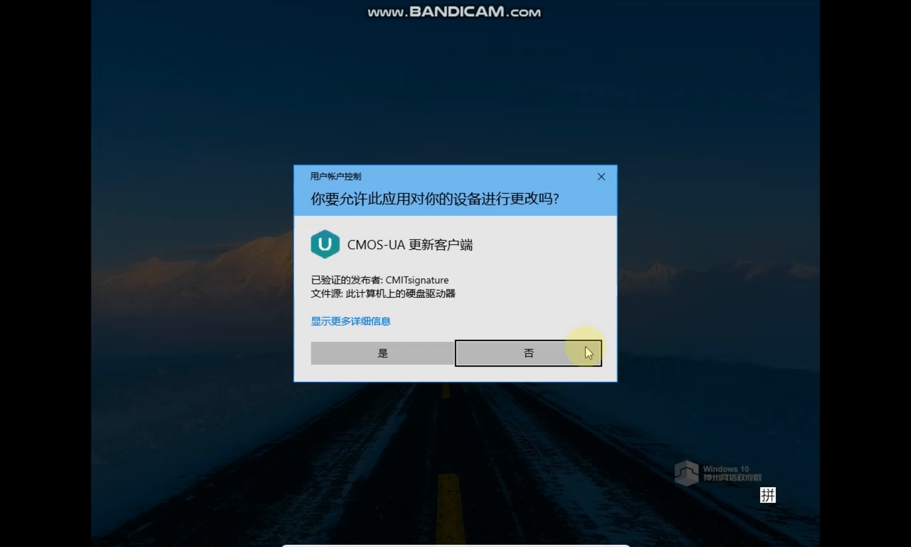
Approve the User Account Control prompt so the CMOS-UA update client runs
left_click(401, 357)
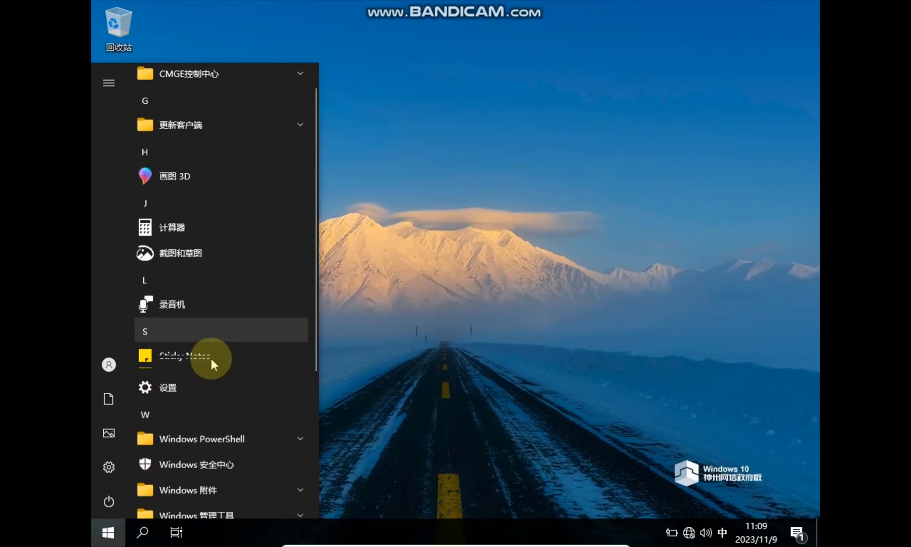
Open Settings maximized and view 更新和安全, where Windows Update reports no updates
scroll(212, 360, "down", 3)
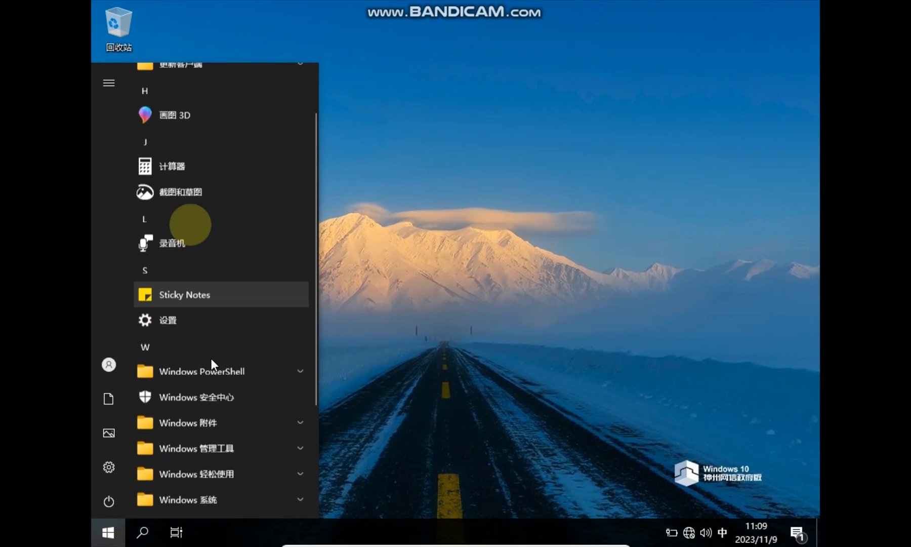
key("shift")
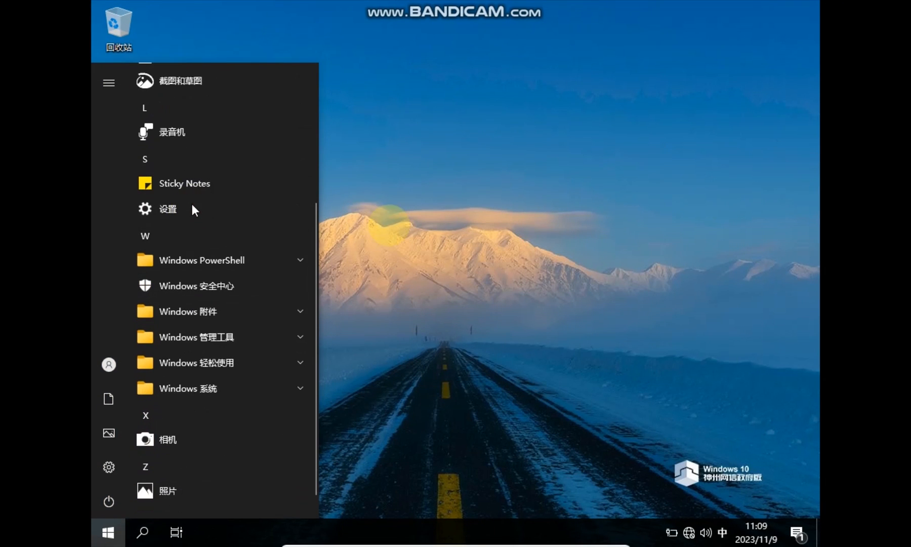
left_click(194, 208)
left_click(641, 35)
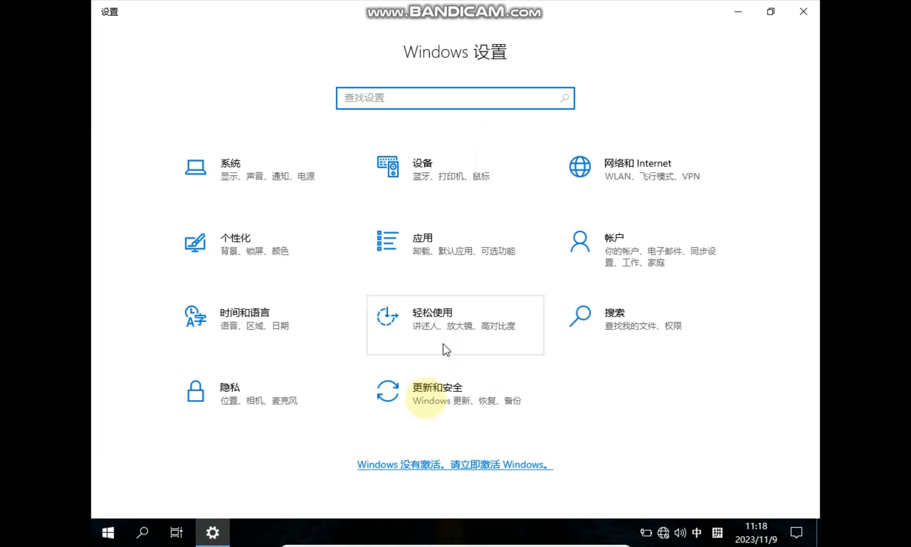
left_click(427, 403)
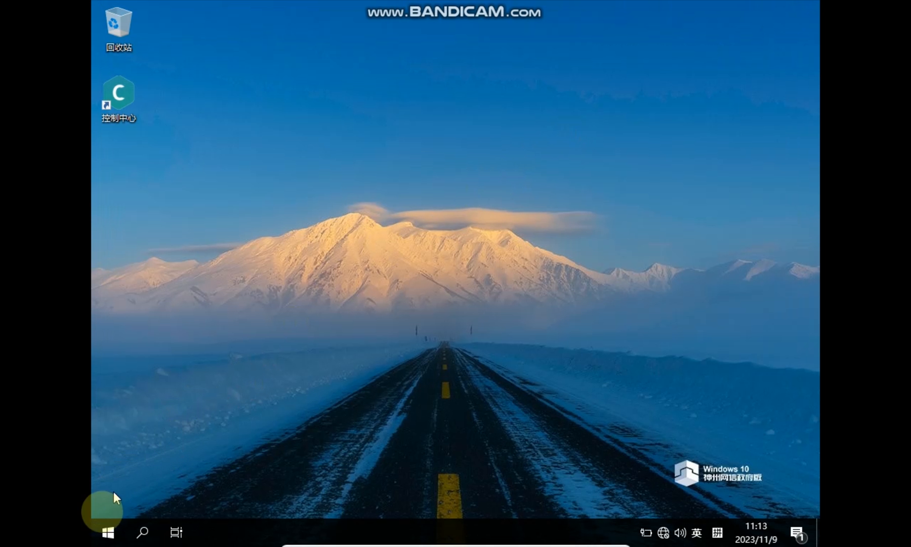
Launch Internet Explorer from the Windows 附件 folder in the Start menu
left_click(109, 532)
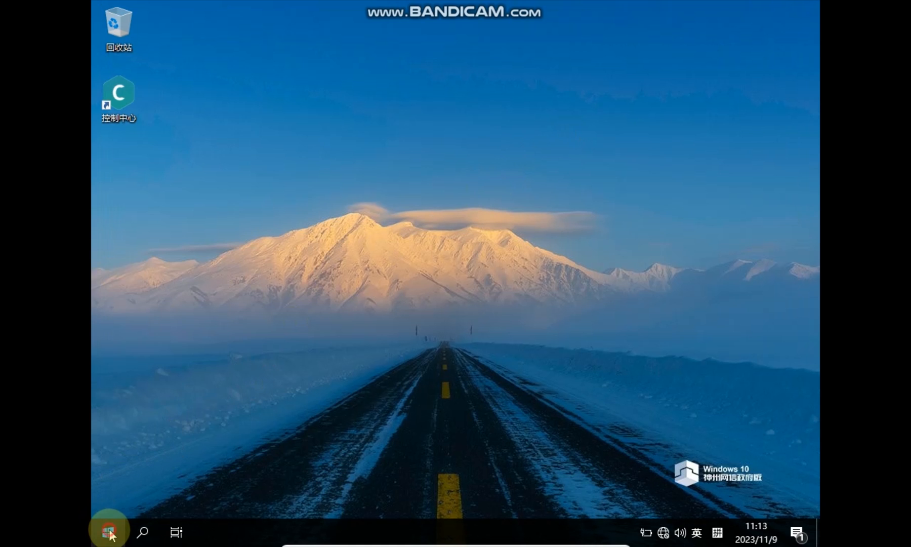
scroll(196, 414, "down", 5)
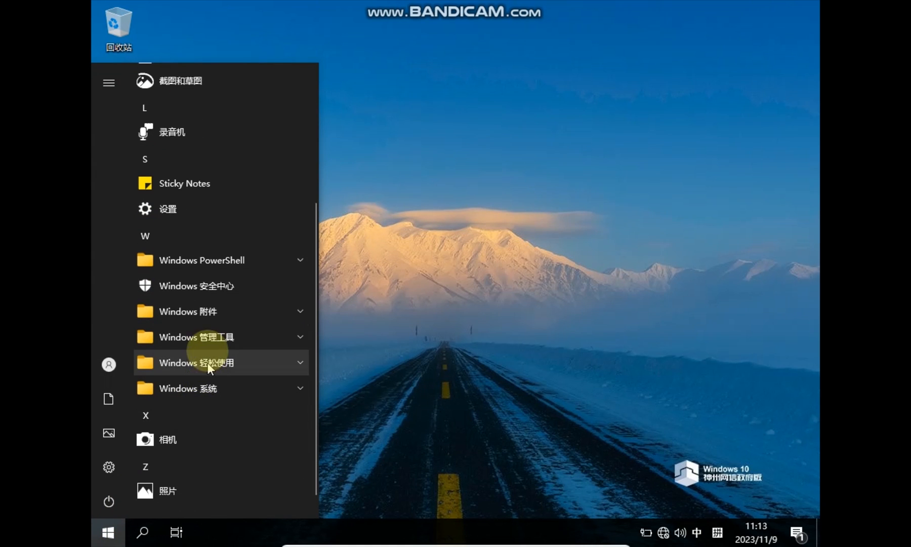
left_click(194, 310)
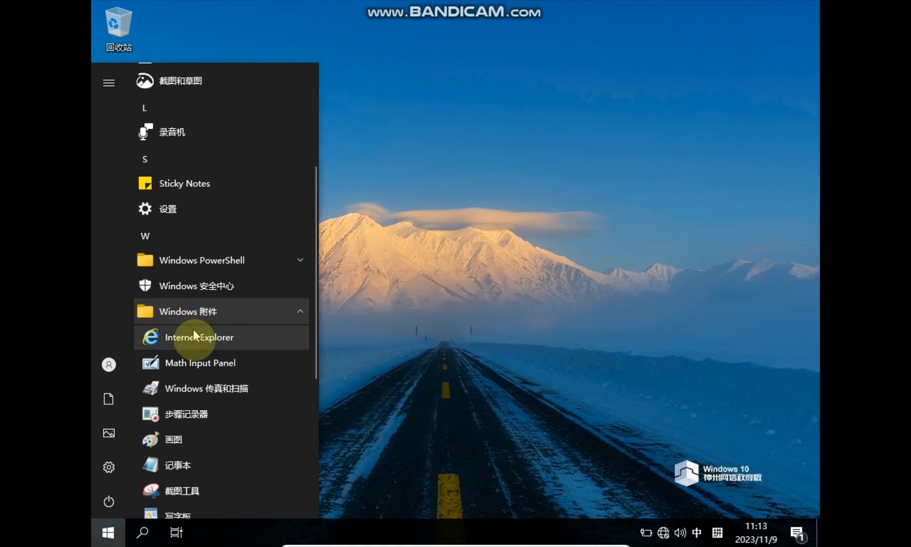
scroll(197, 345, "down", 2)
left_click(195, 268)
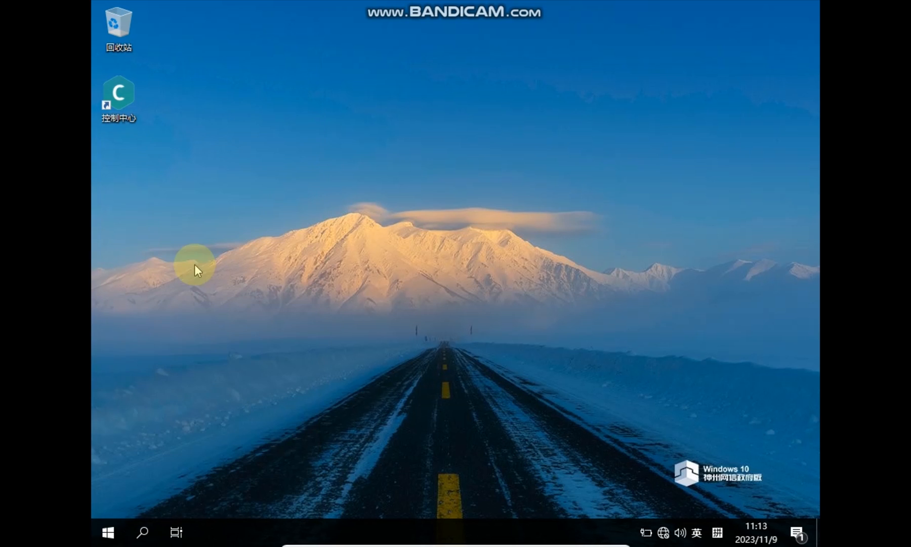